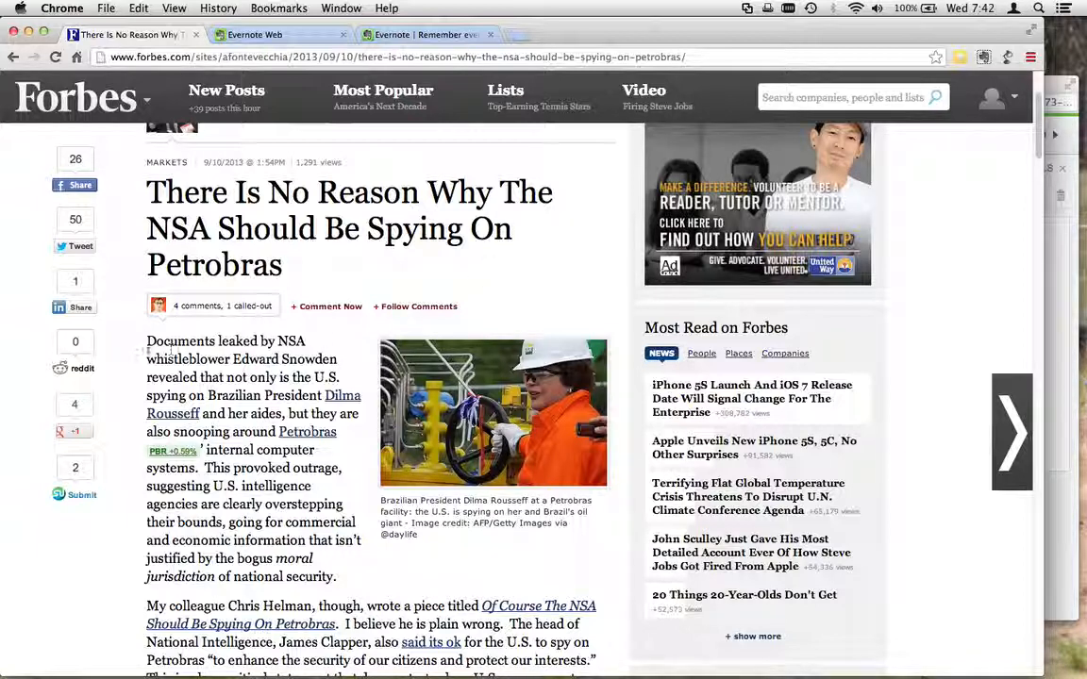
Copy the Forbes article's opening paragraph, starting "Documents leaked by NSA", into the body of the untitled Evernote note.
drag(147, 343, 339, 579)
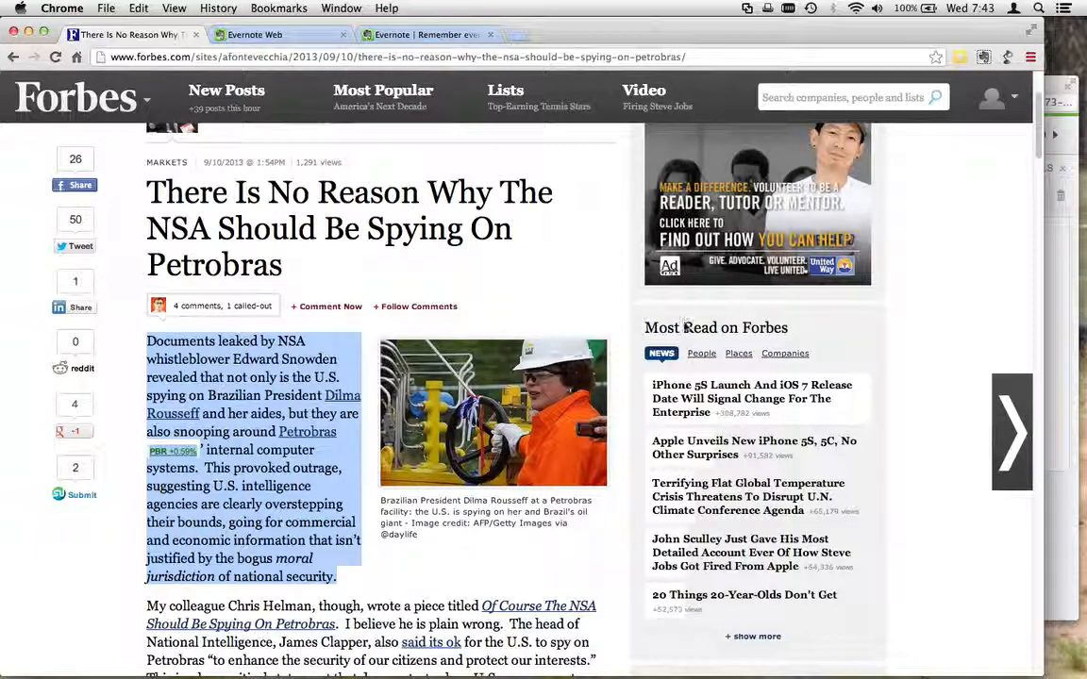
click(1054, 296)
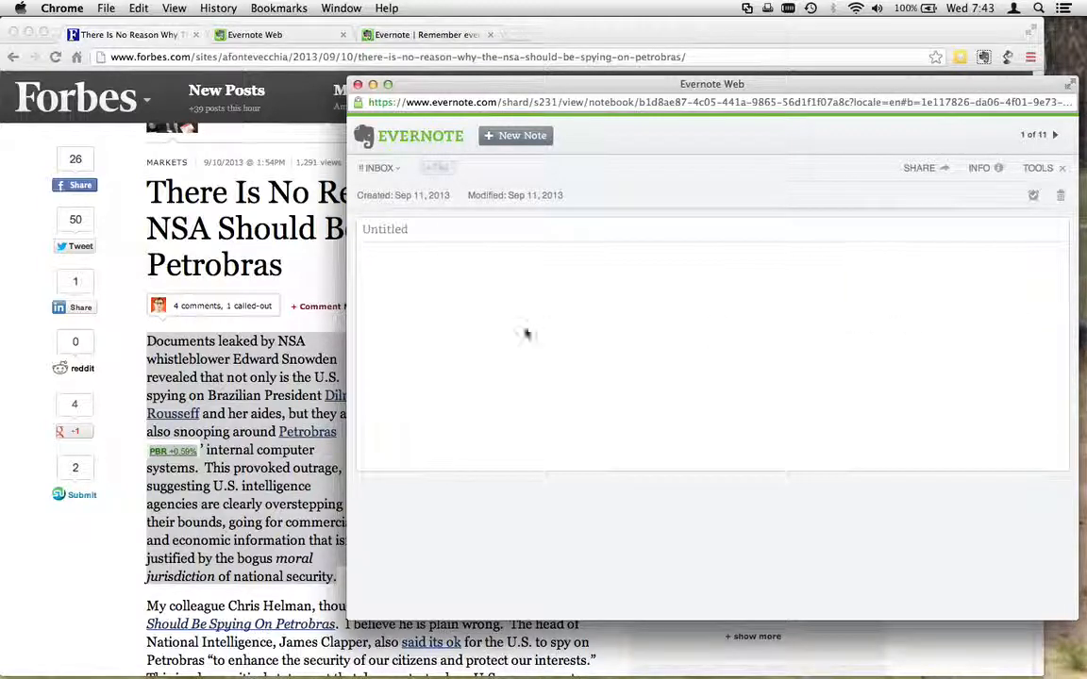
click(122, 517)
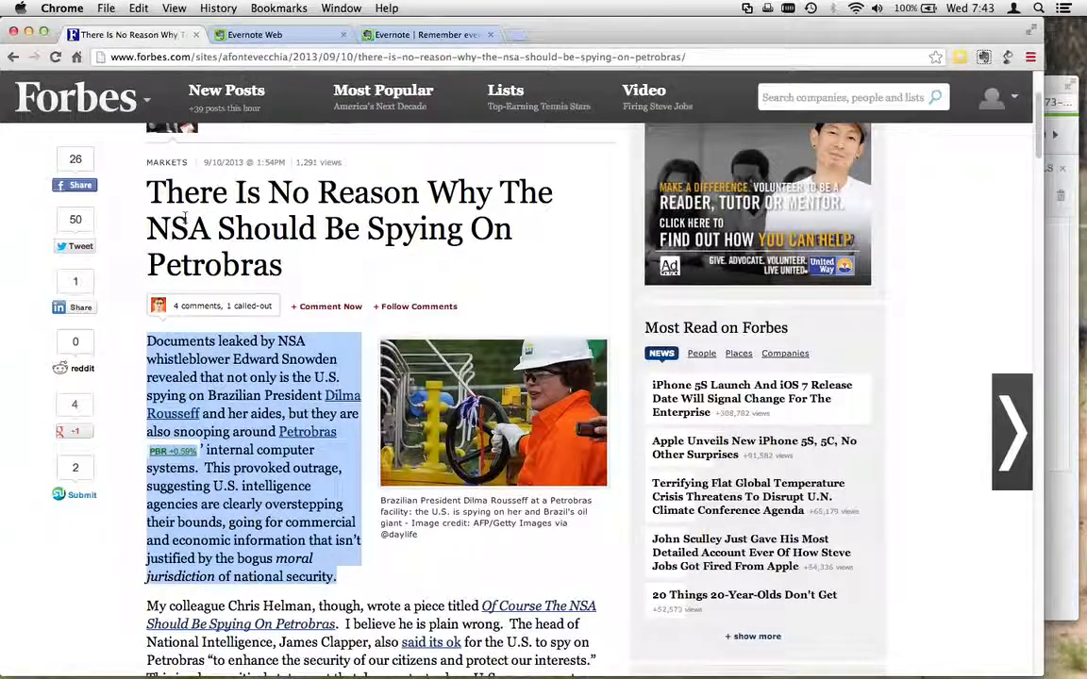
click(138, 8)
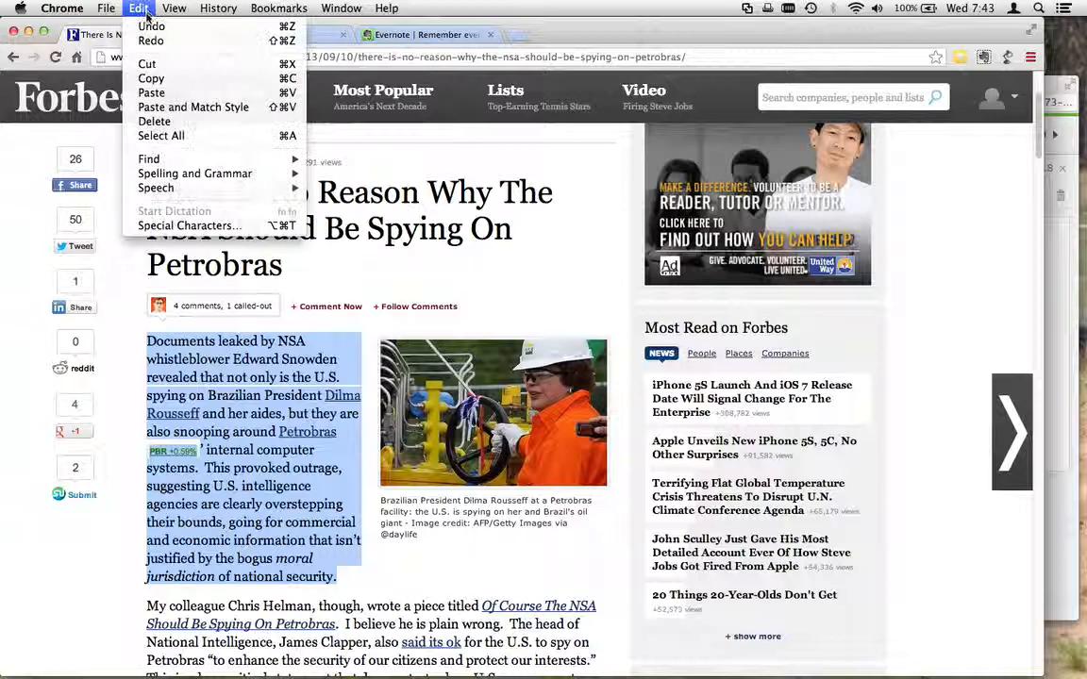
click(145, 78)
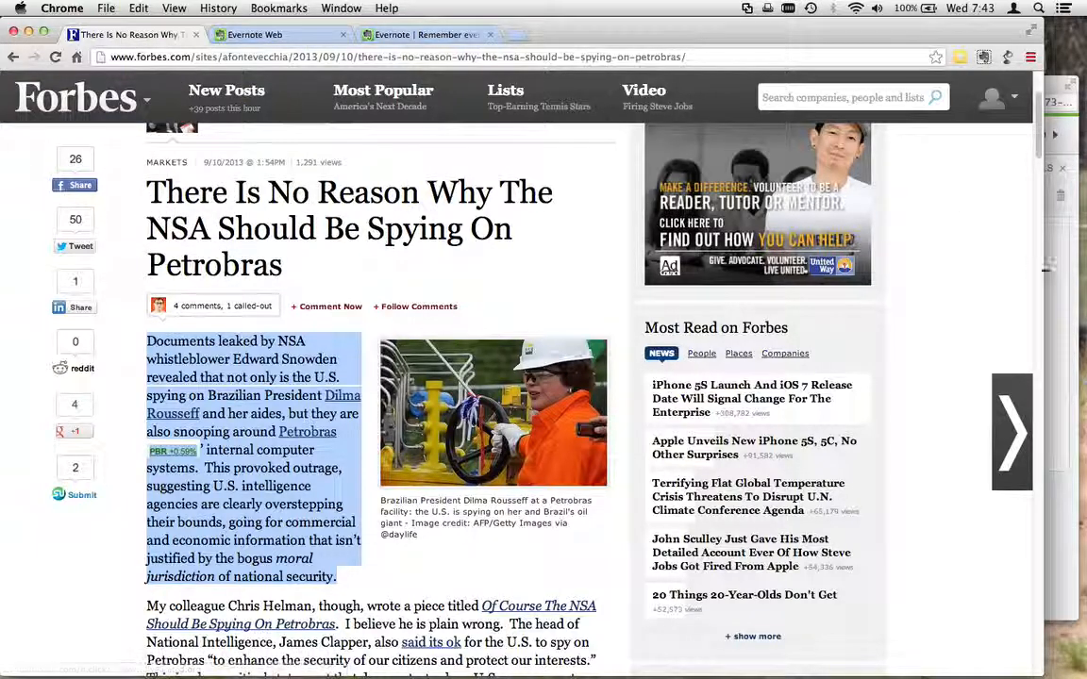
click(1056, 281)
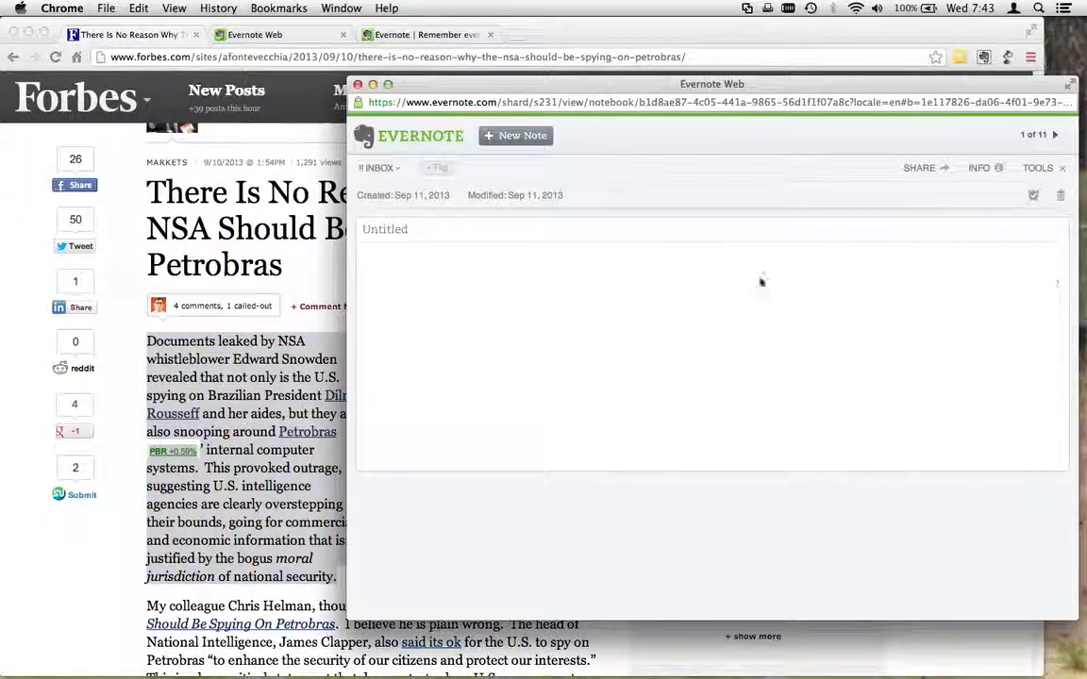
click(527, 262)
key(super+v)
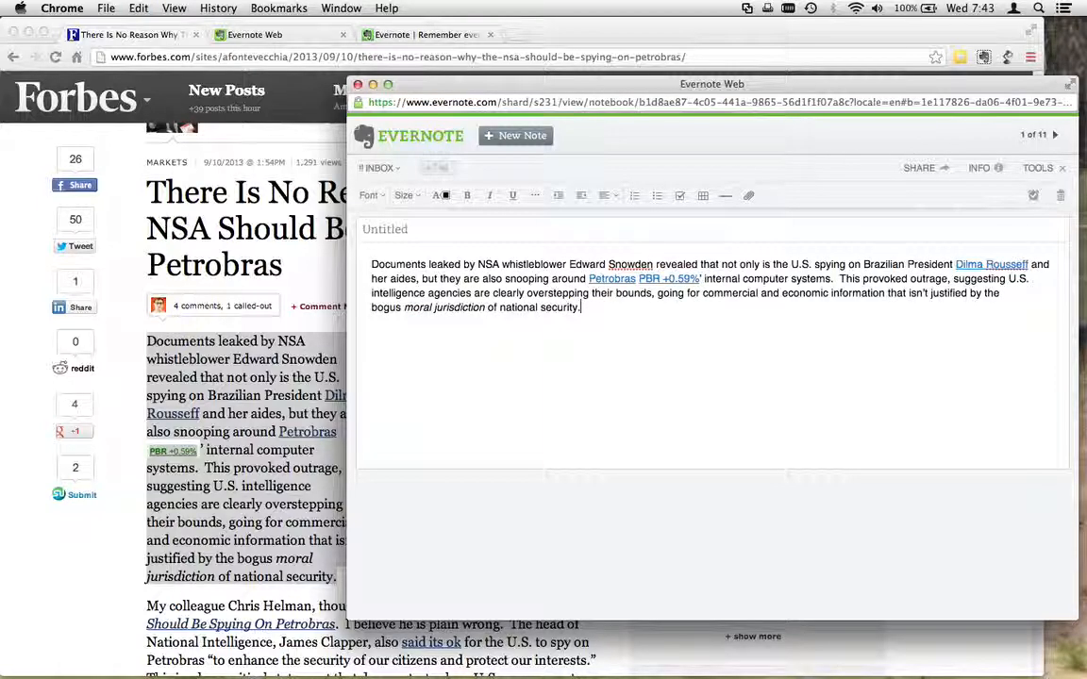
Copy the Forbes article's web address into the URL attribute of the untitled Evernote note.
click(103, 497)
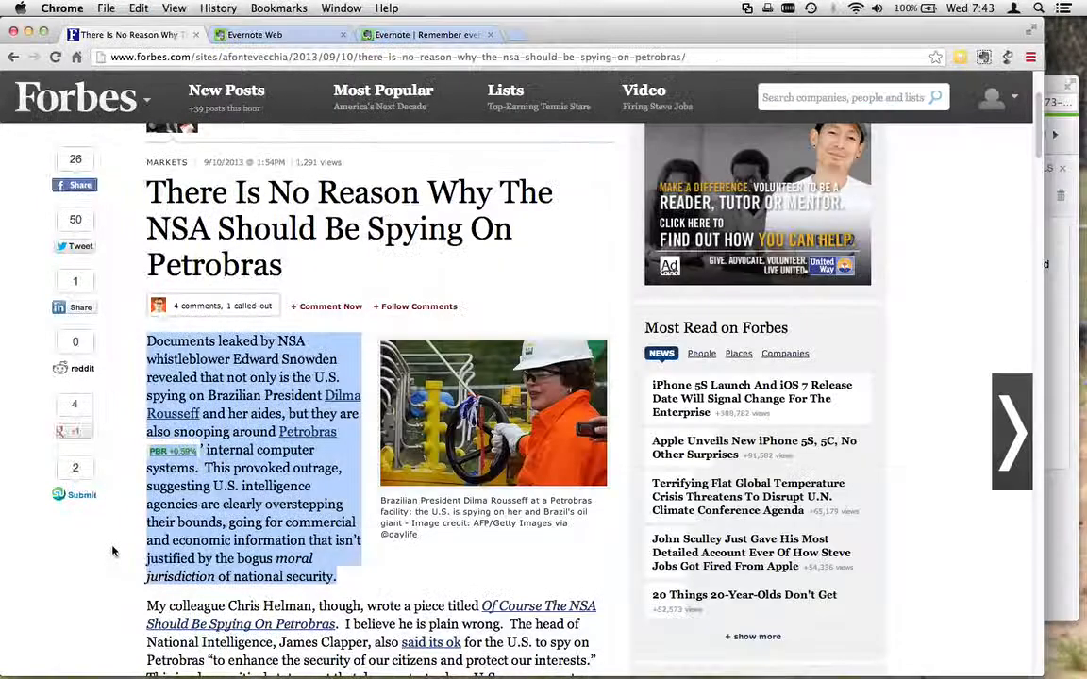
click(703, 57)
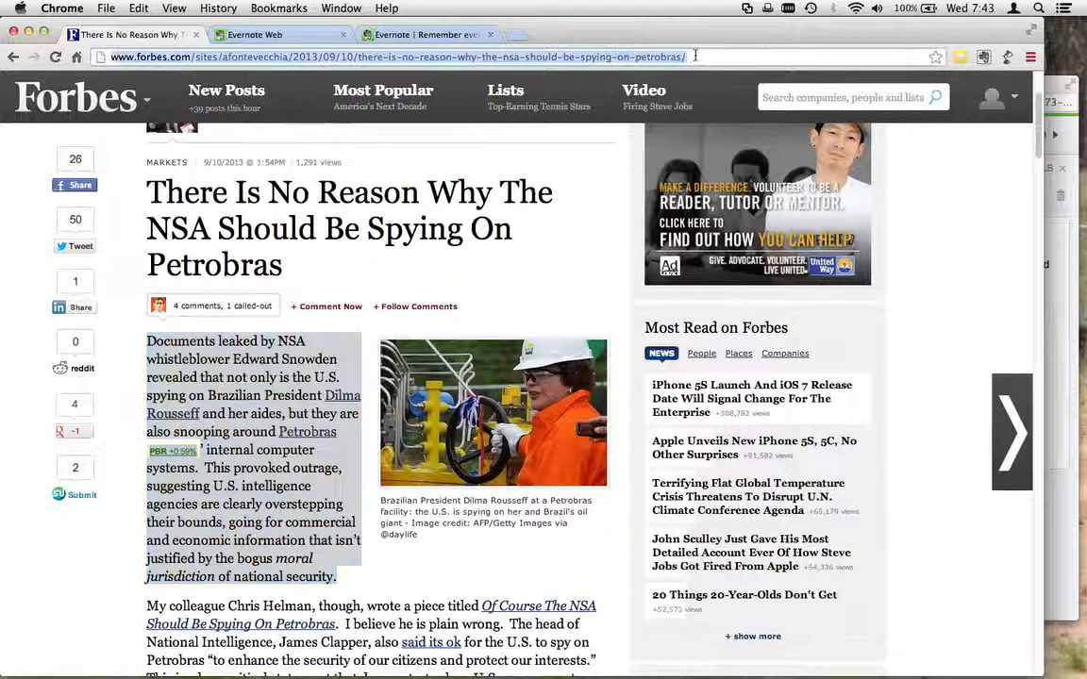
click(1049, 304)
click(981, 168)
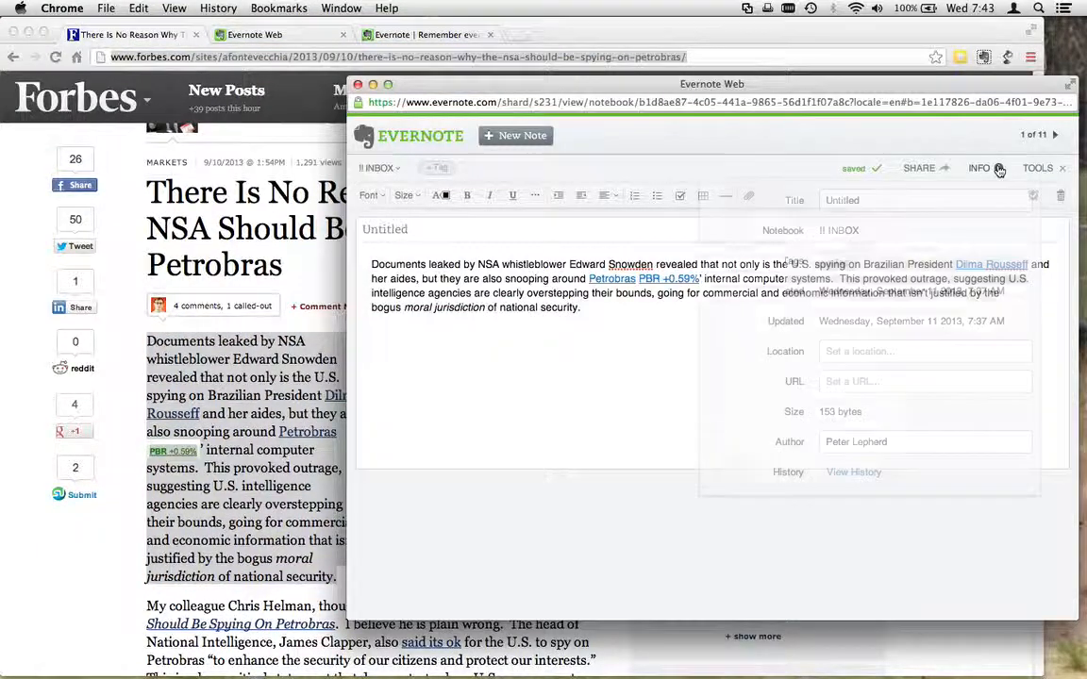
click(879, 381)
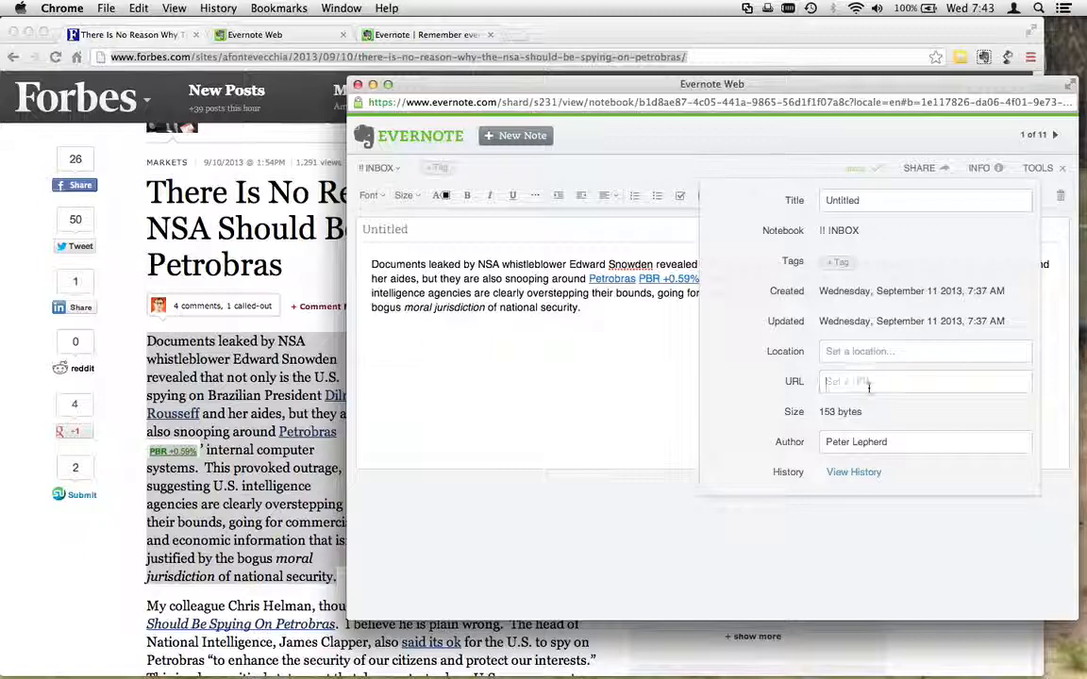
key(super+v)
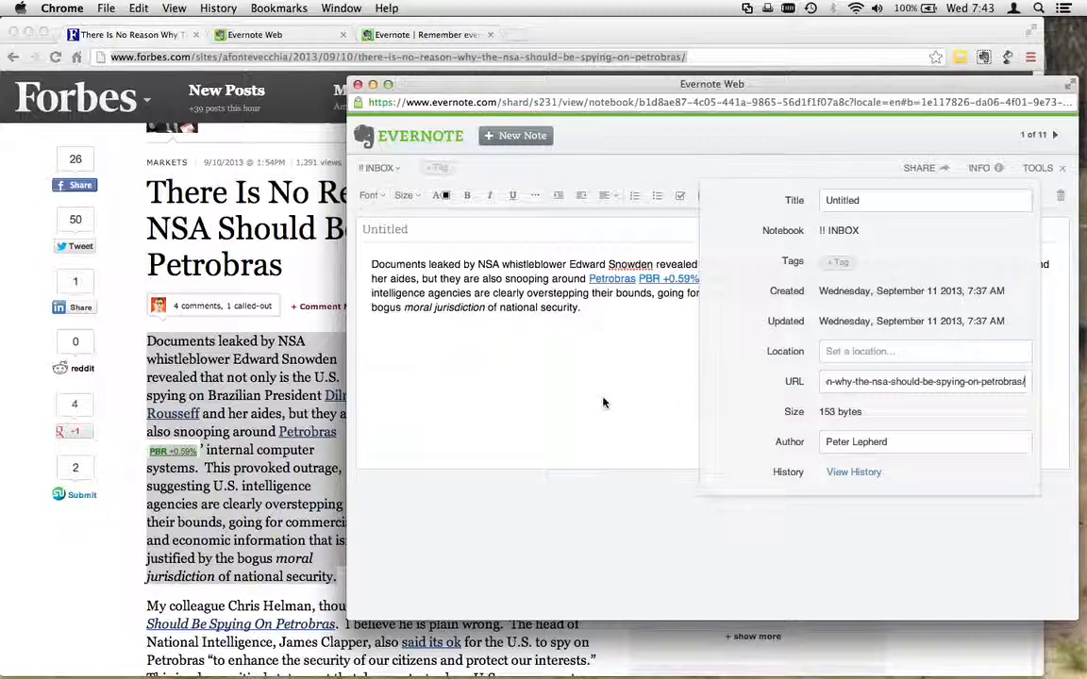
click(604, 399)
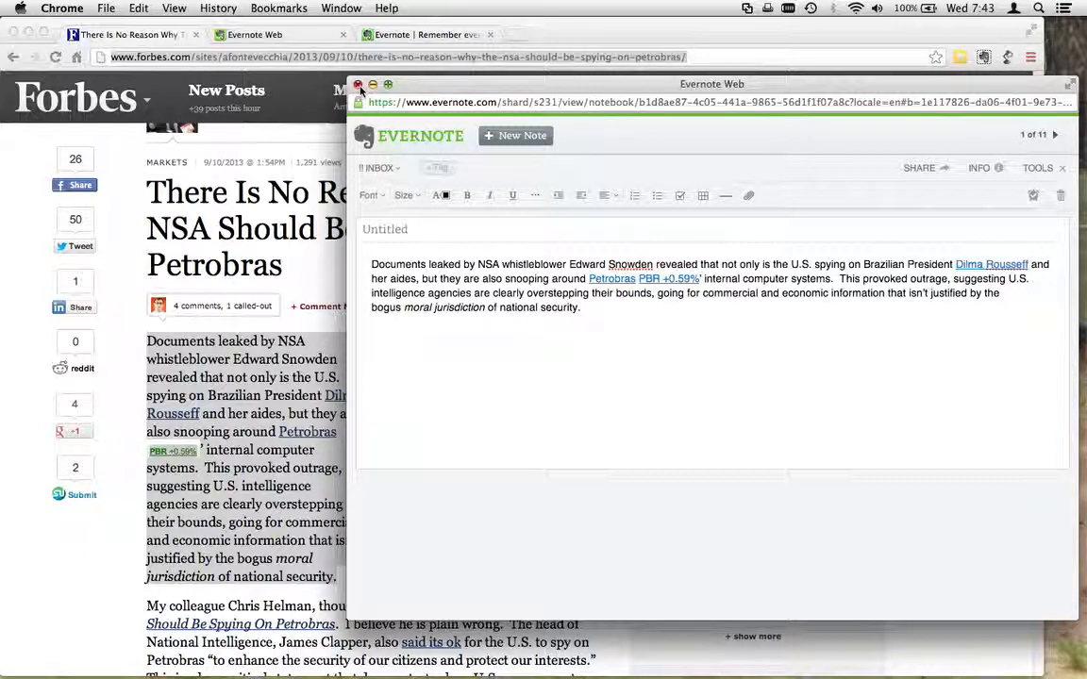
Delete the untitled note and close the Evernote note window.
click(1061, 197)
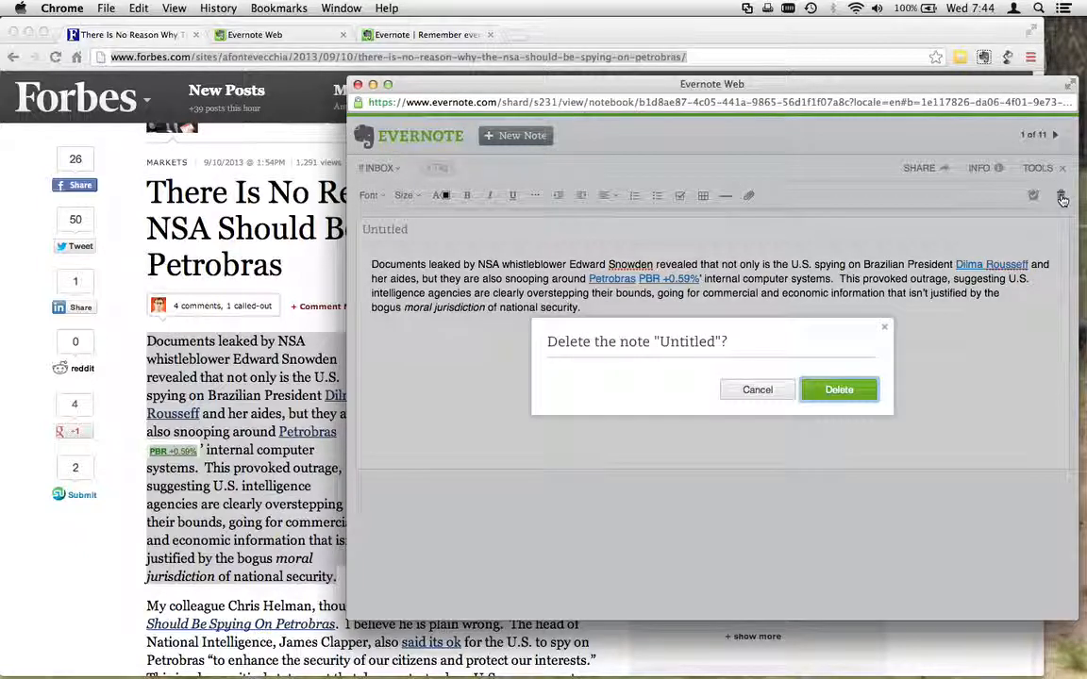
click(838, 398)
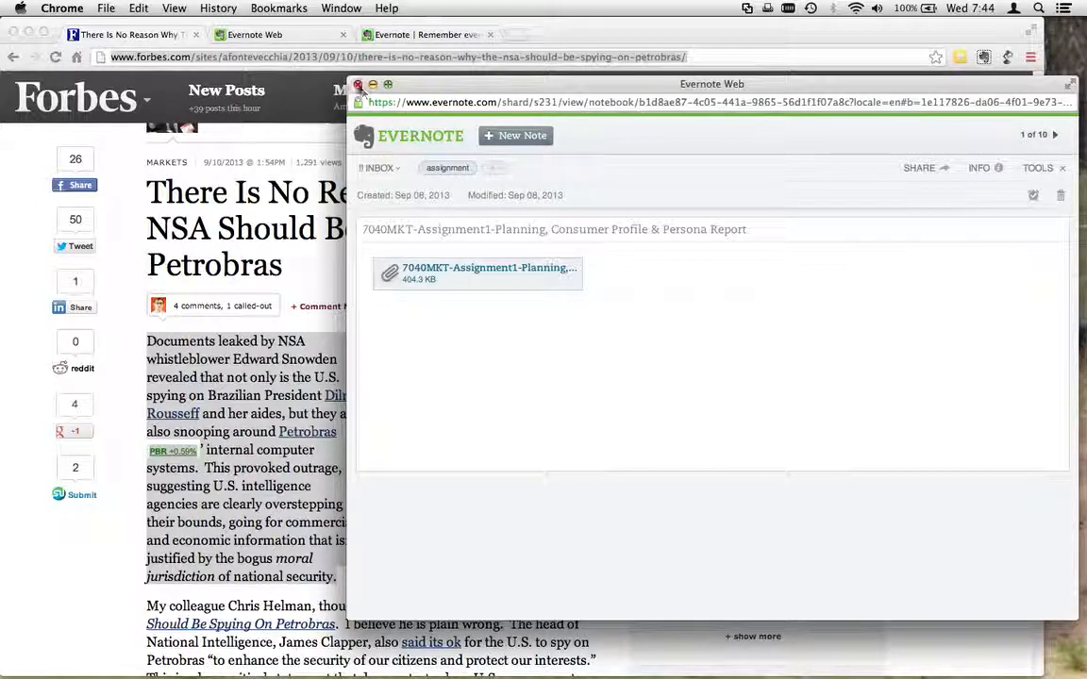
click(357, 85)
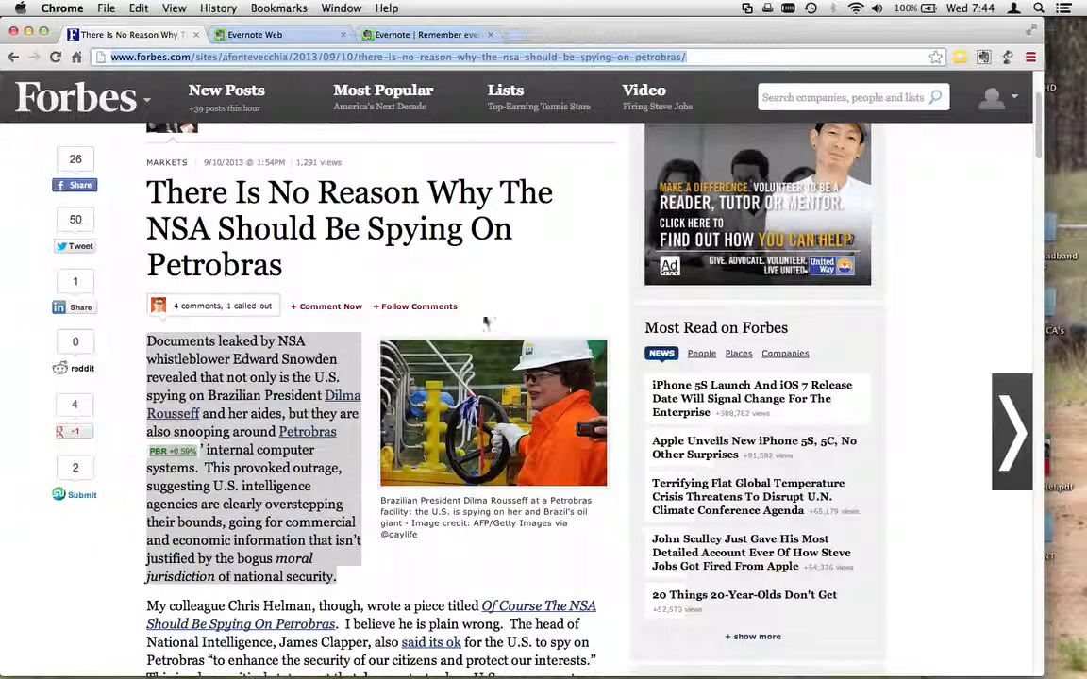
Select the article paragraph starting "But this is a business problem" and set up an Evernote clip of it for the !! INBOX notebook.
click(412, 562)
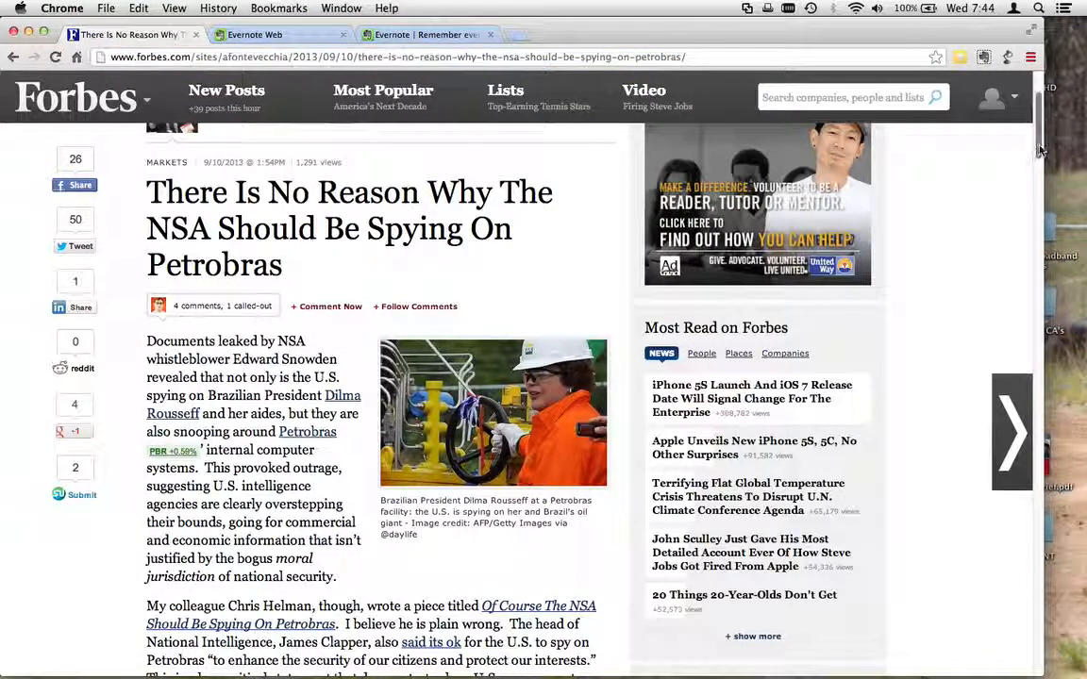
drag(1036, 146, 1041, 325)
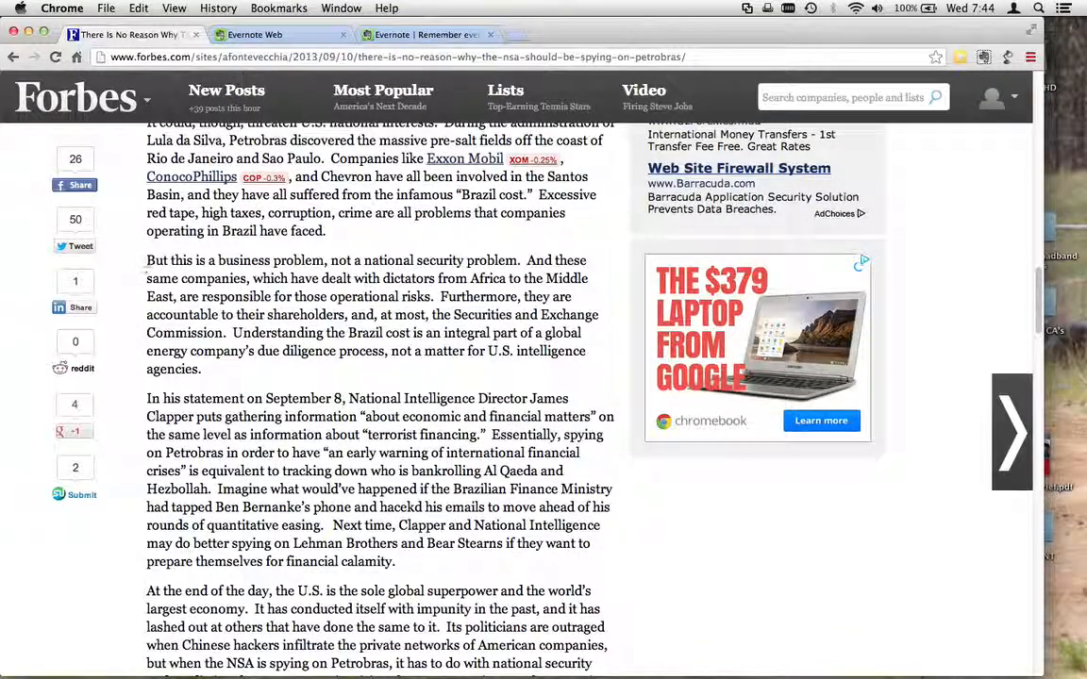
drag(148, 261, 209, 370)
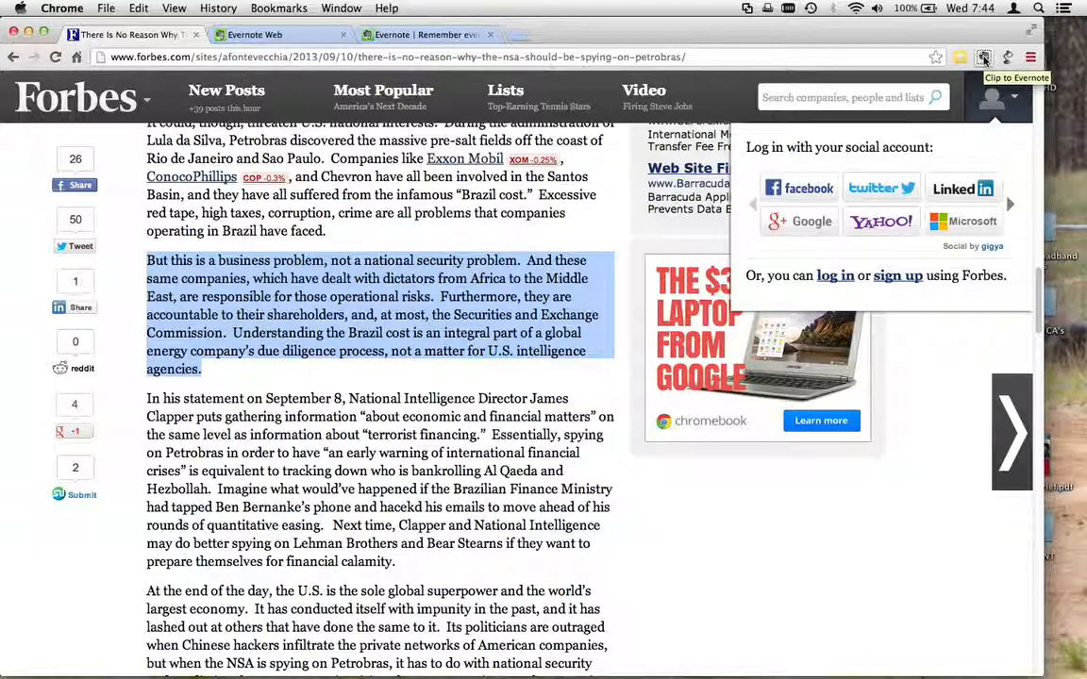
click(983, 58)
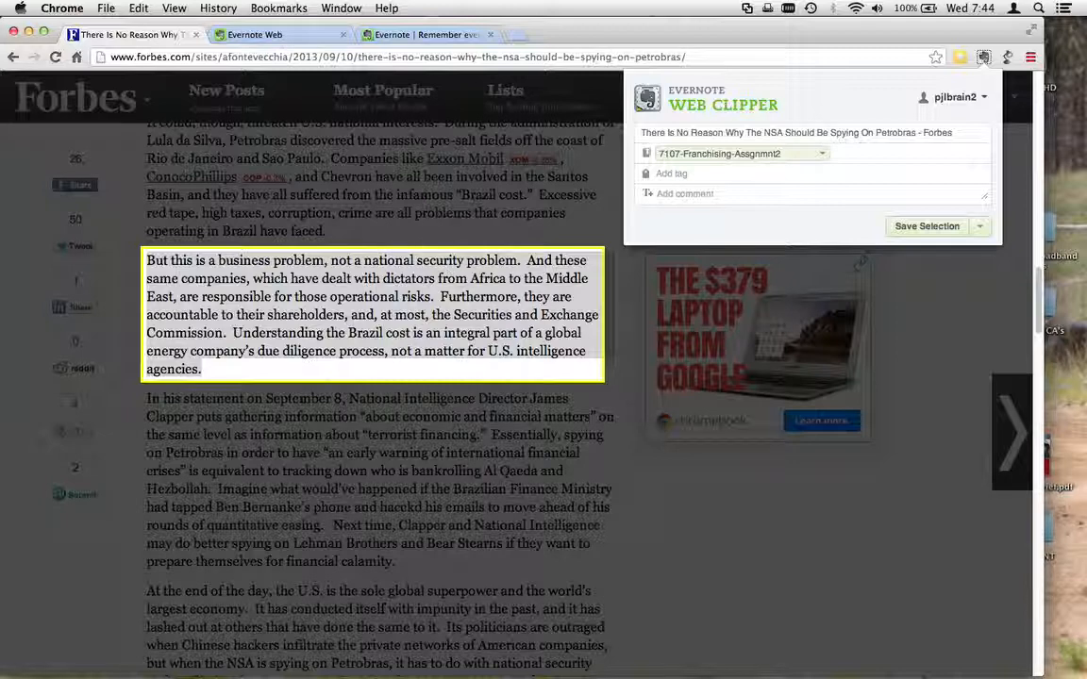
click(825, 159)
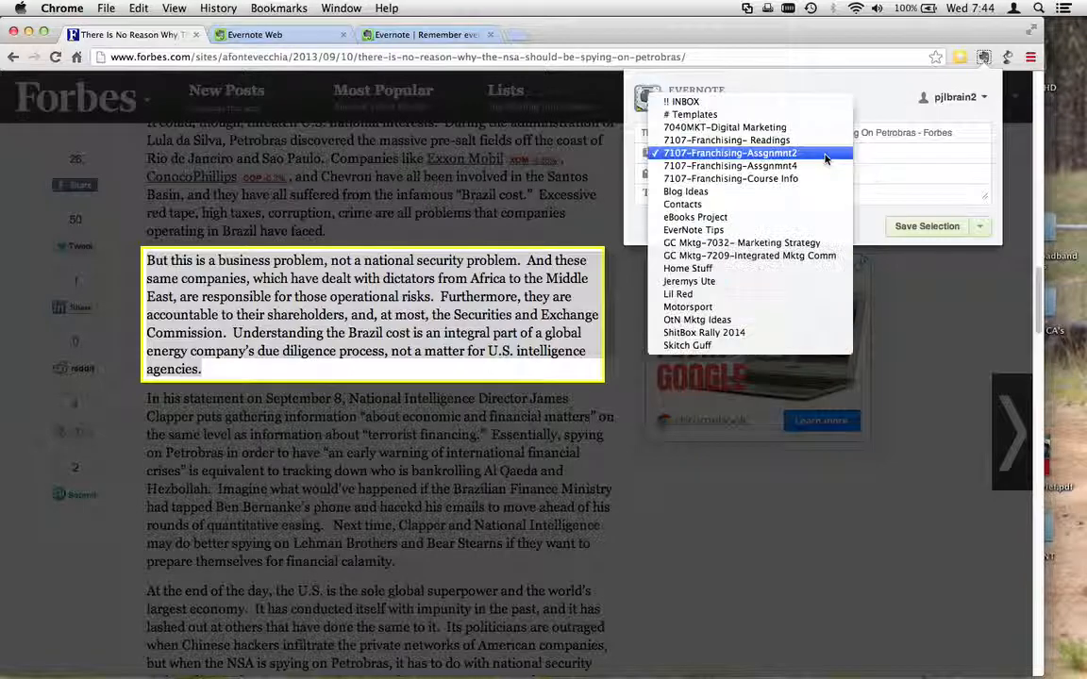
click(741, 103)
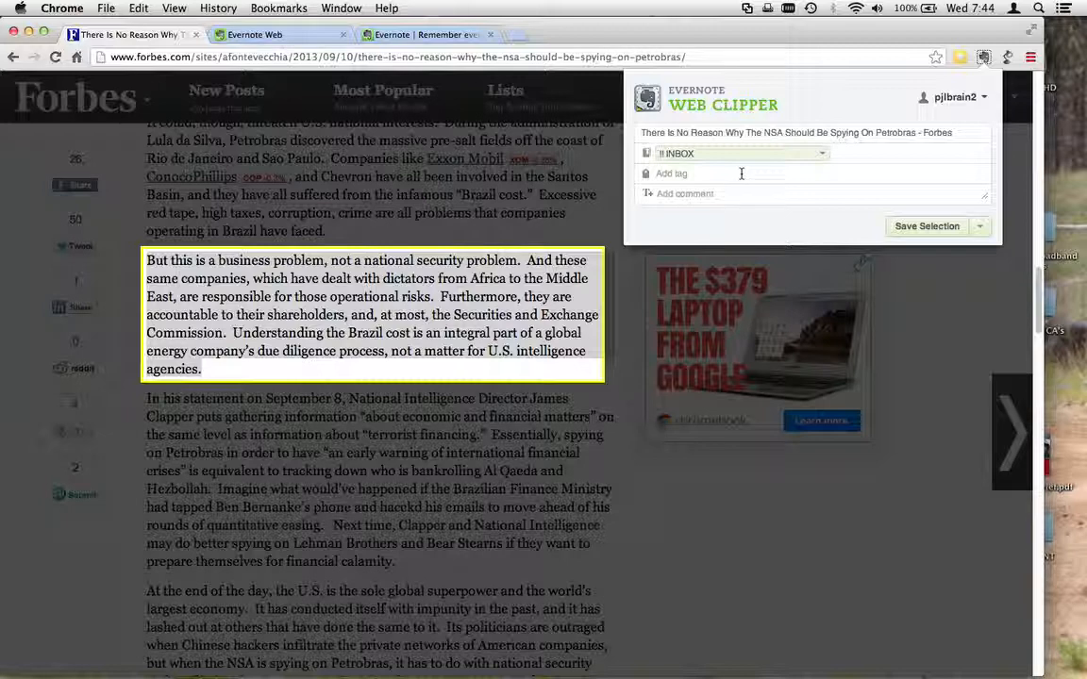
Tag the clip BUS10123 and open its comment field.
text(BUS)
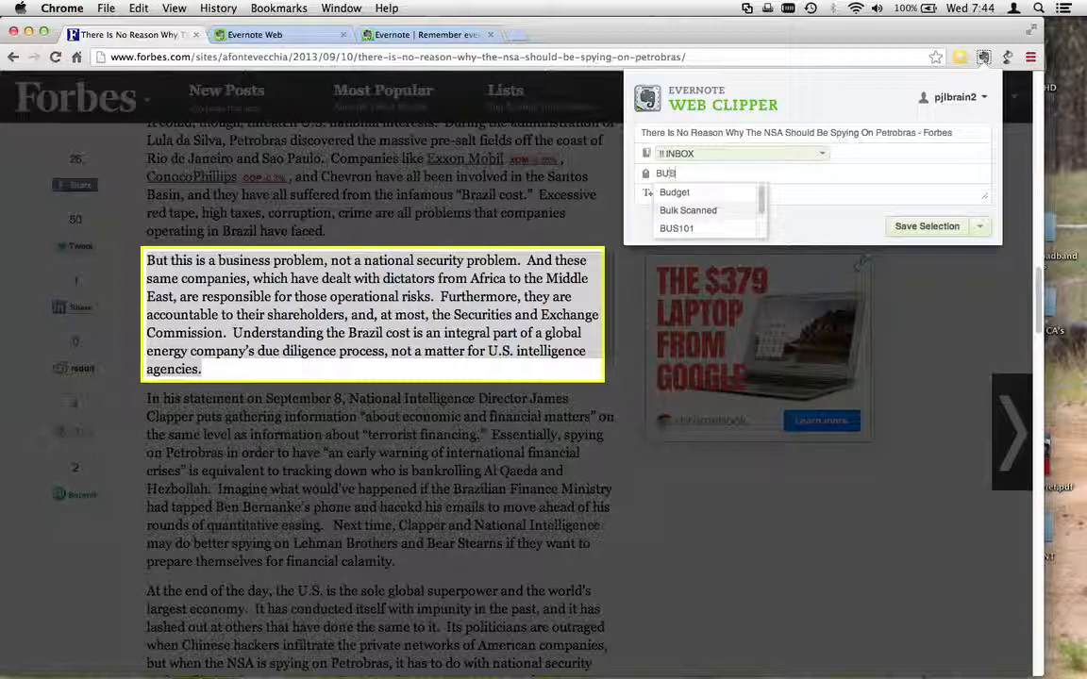
text(1012)
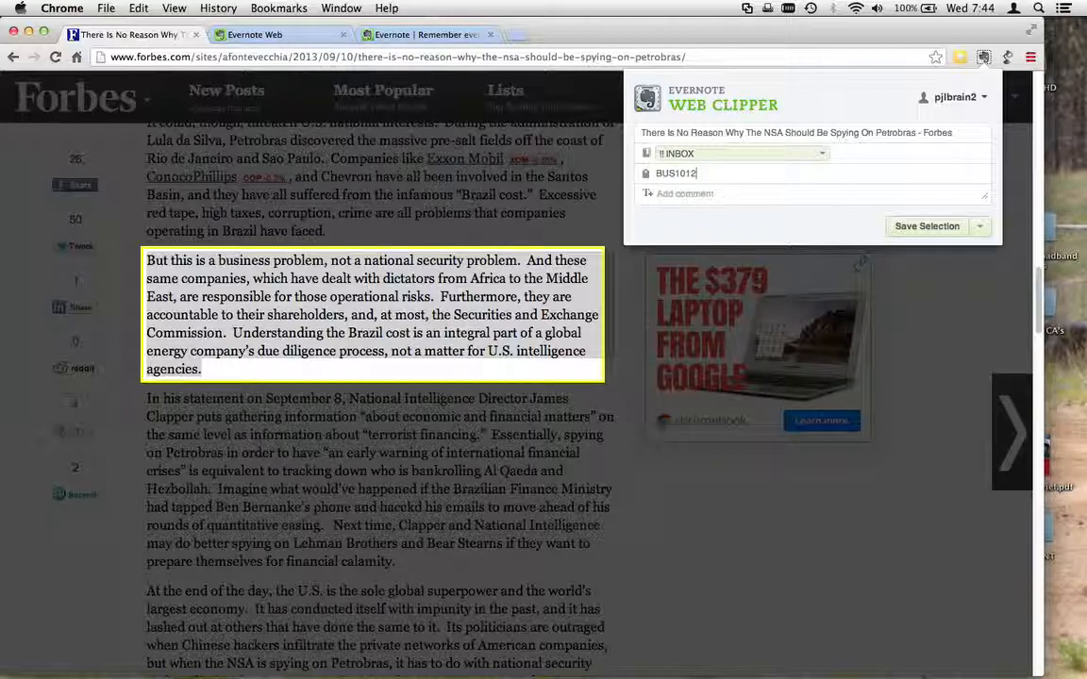
text(3)
key(Return)
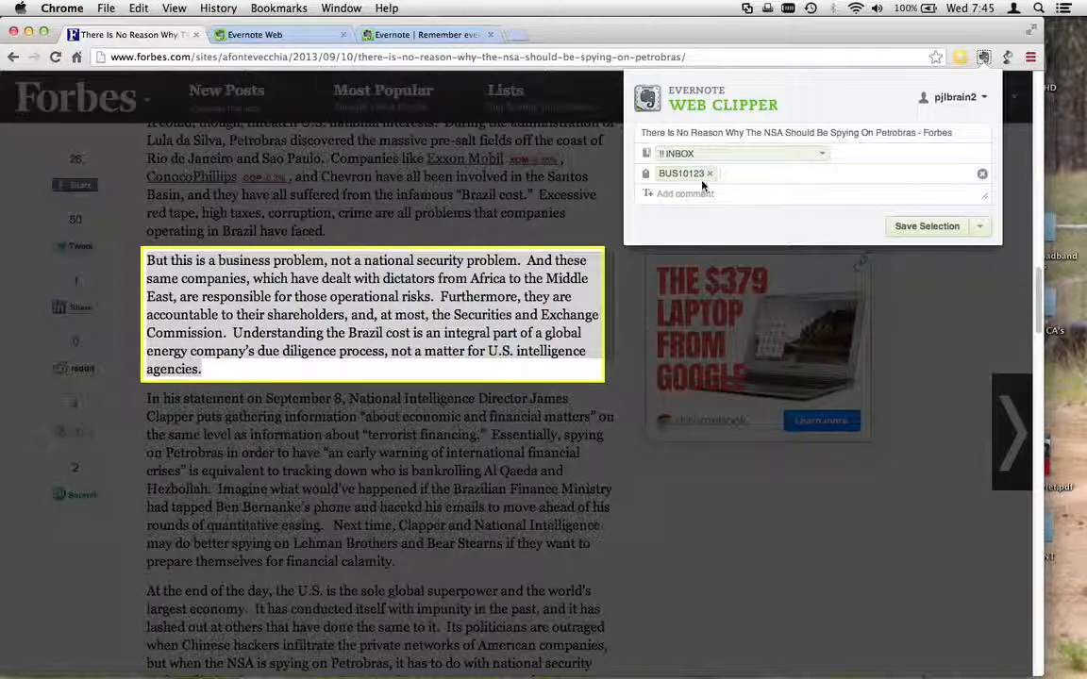
click(697, 192)
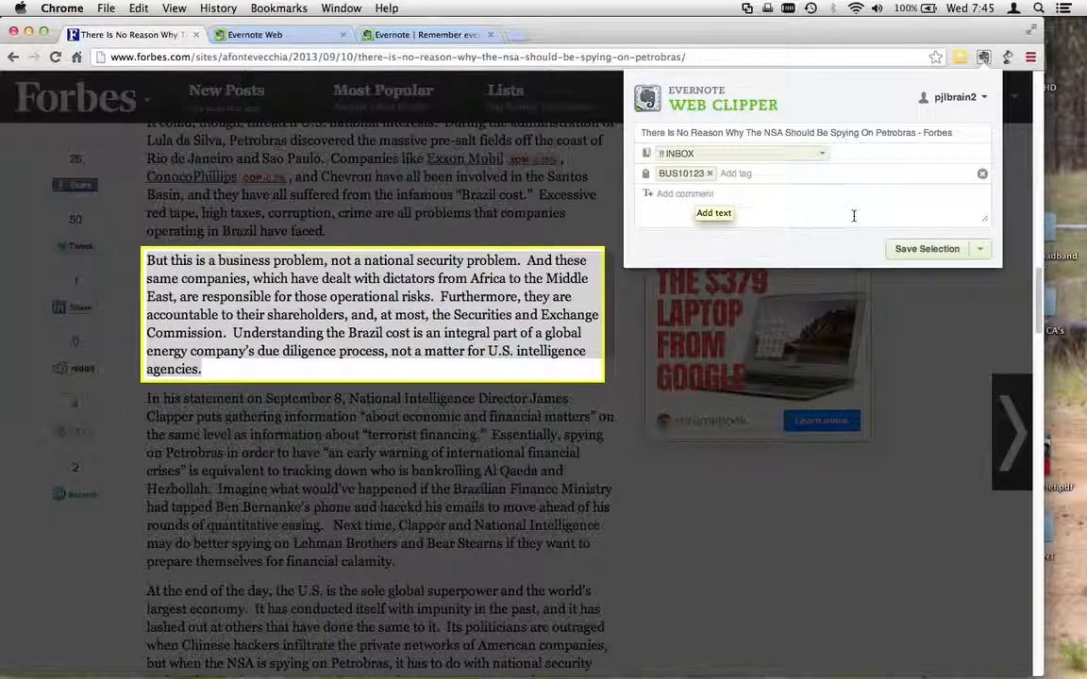
Preview the clip as Save Article and as Save Full Page.
click(980, 253)
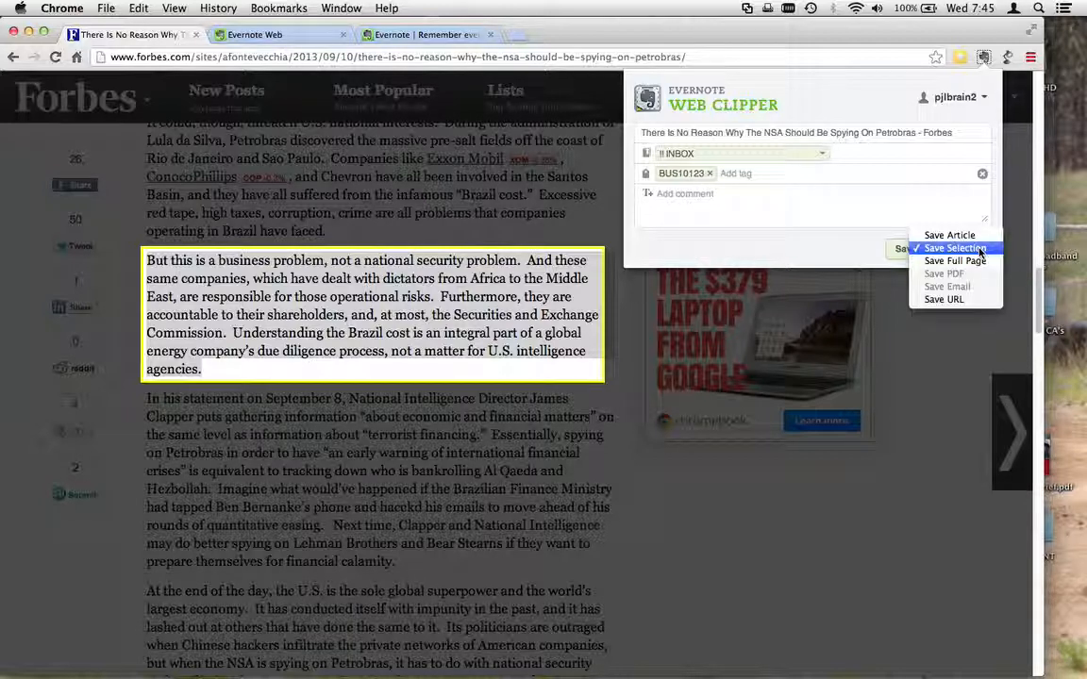
click(972, 236)
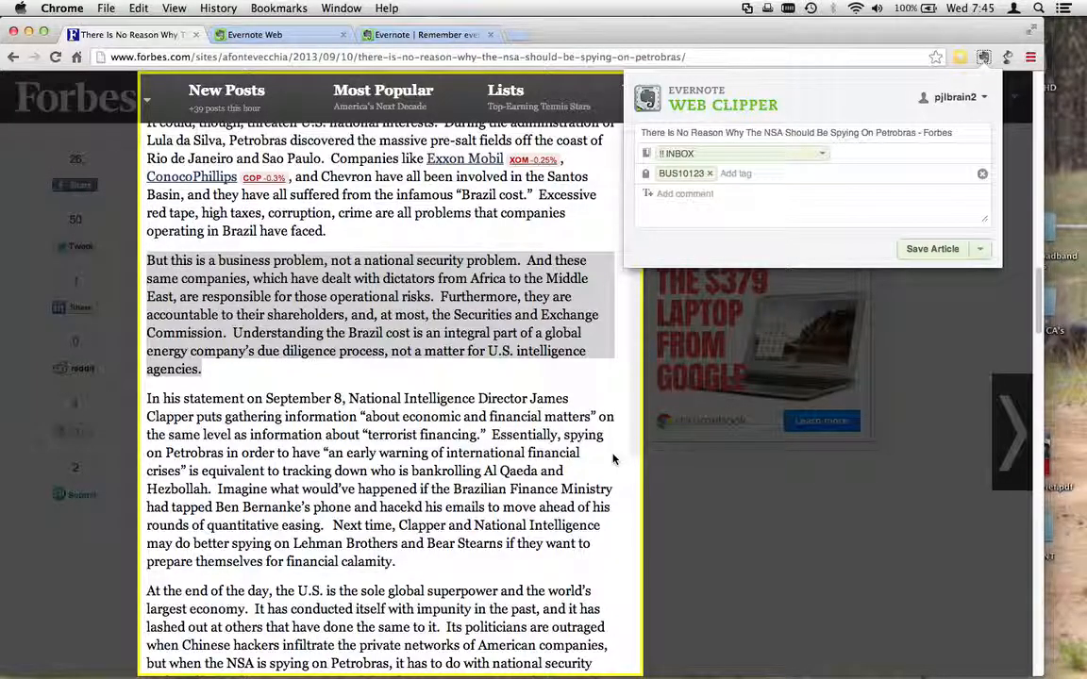
click(982, 250)
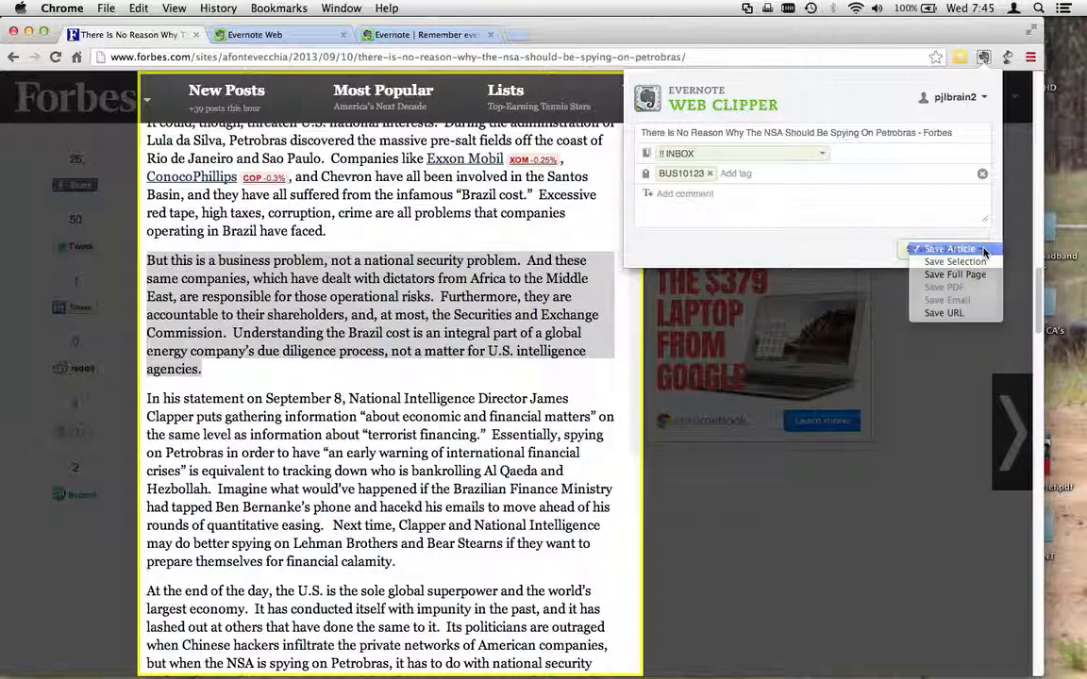
click(983, 251)
click(983, 252)
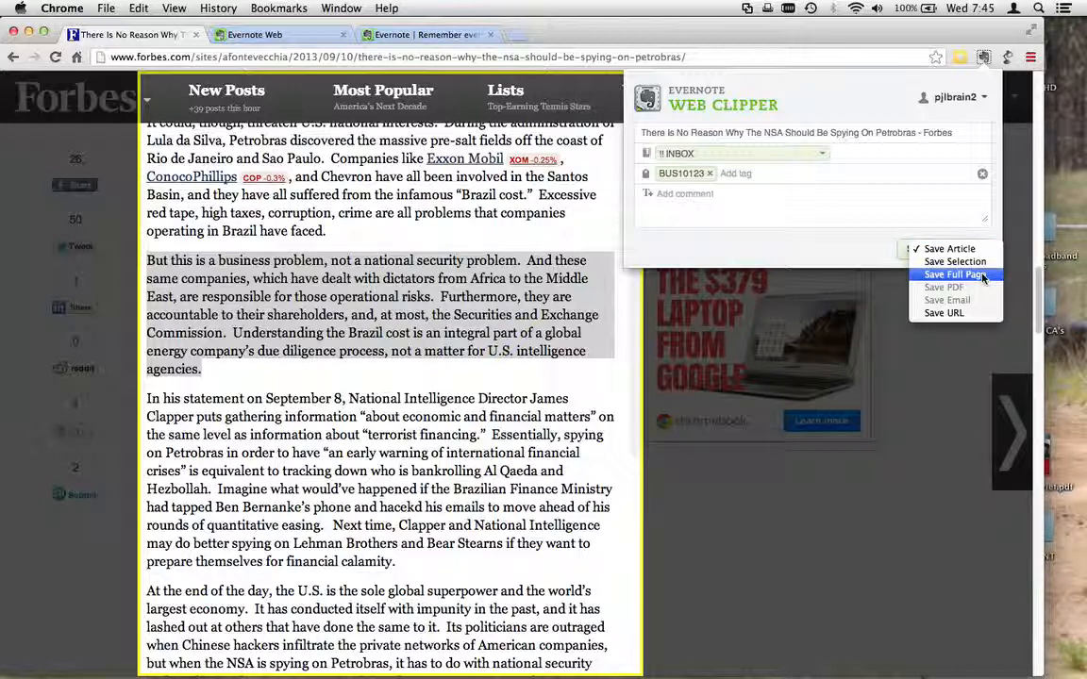
click(982, 276)
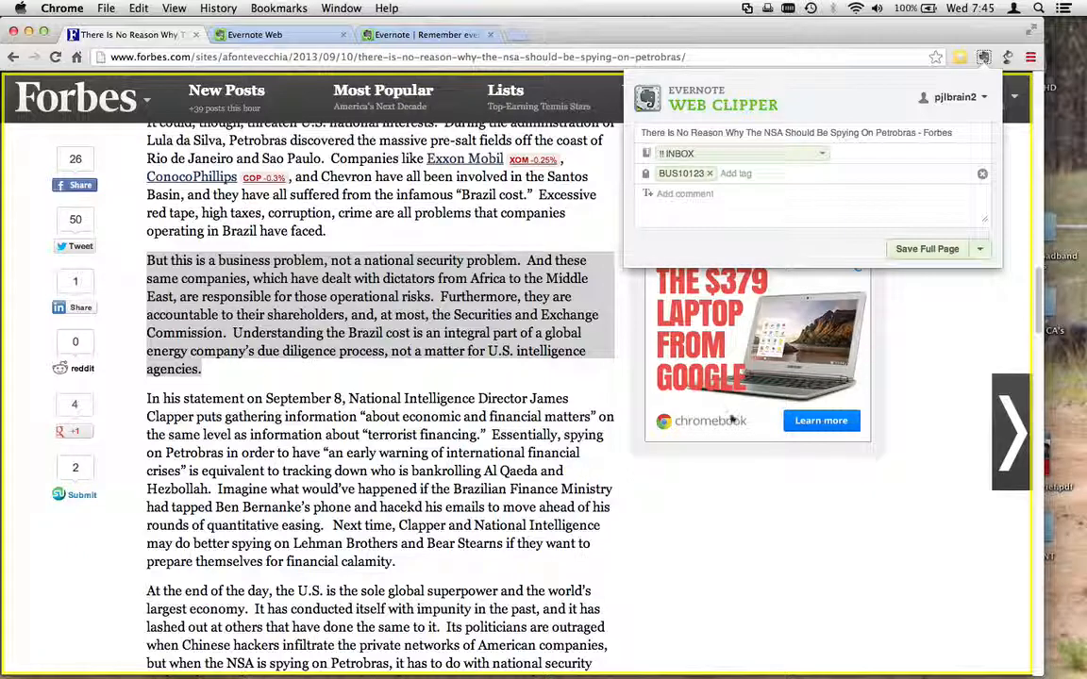
Set the clip type to Save Selection and save the clip to Evernote.
click(980, 253)
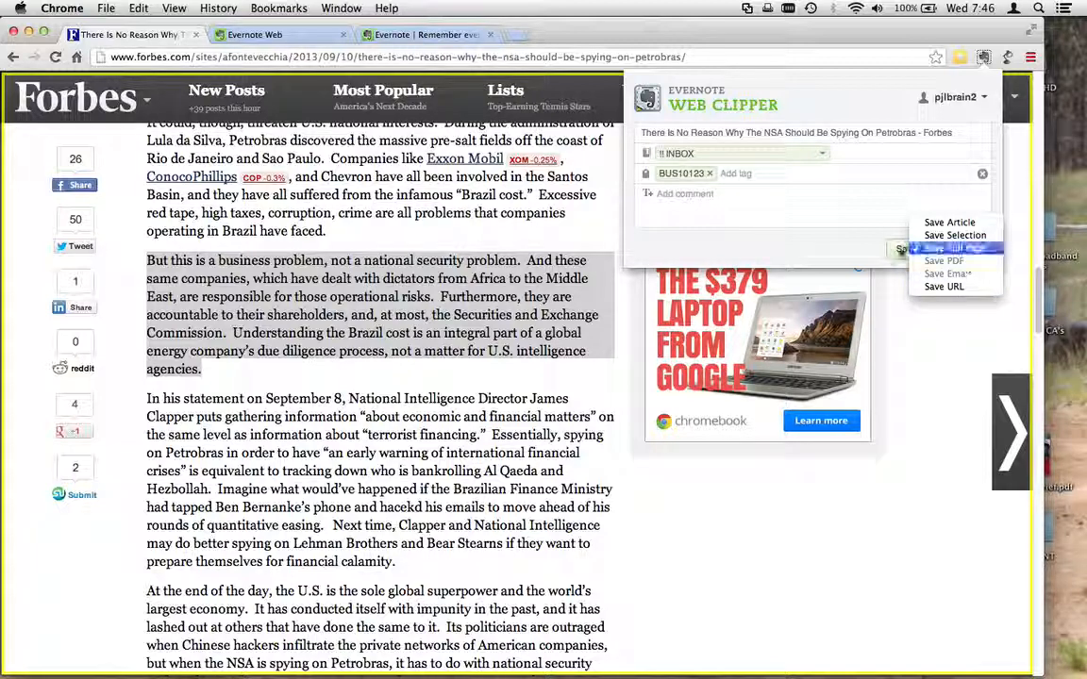
click(937, 238)
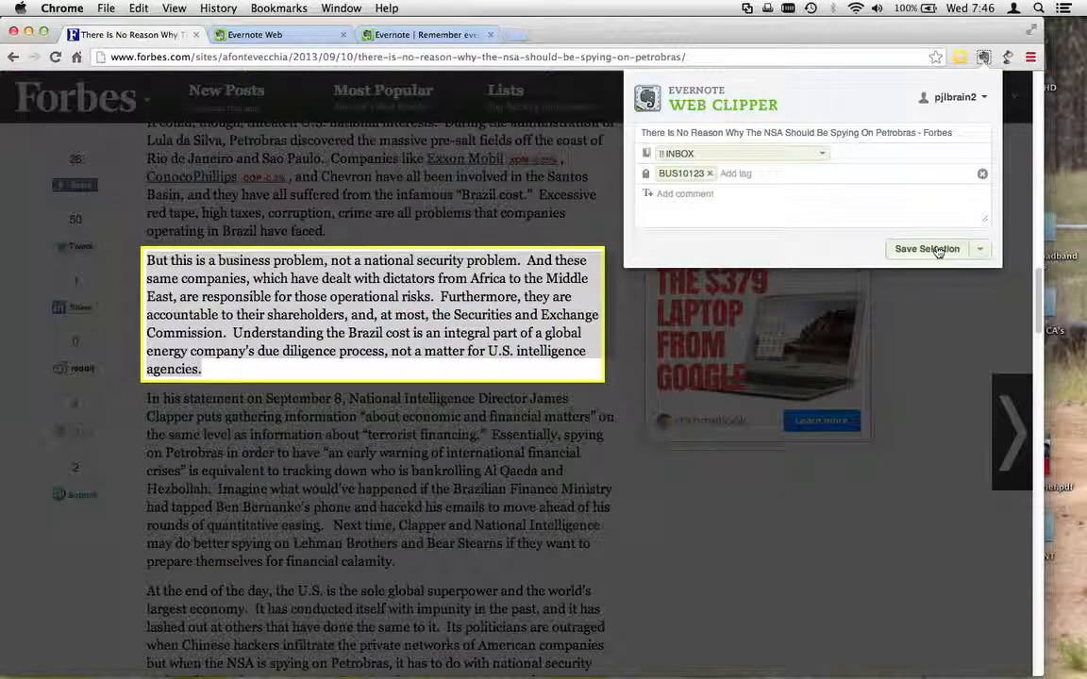
click(936, 250)
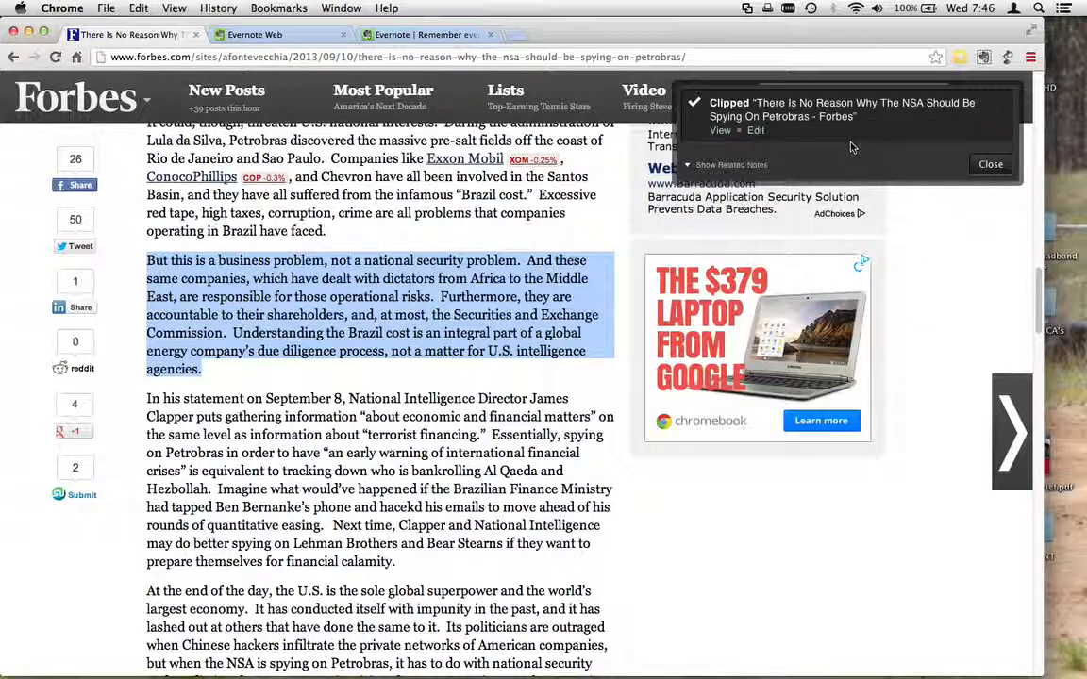
View the clipped note in Evernote, checking its text, tag and source link, and close its window.
click(720, 132)
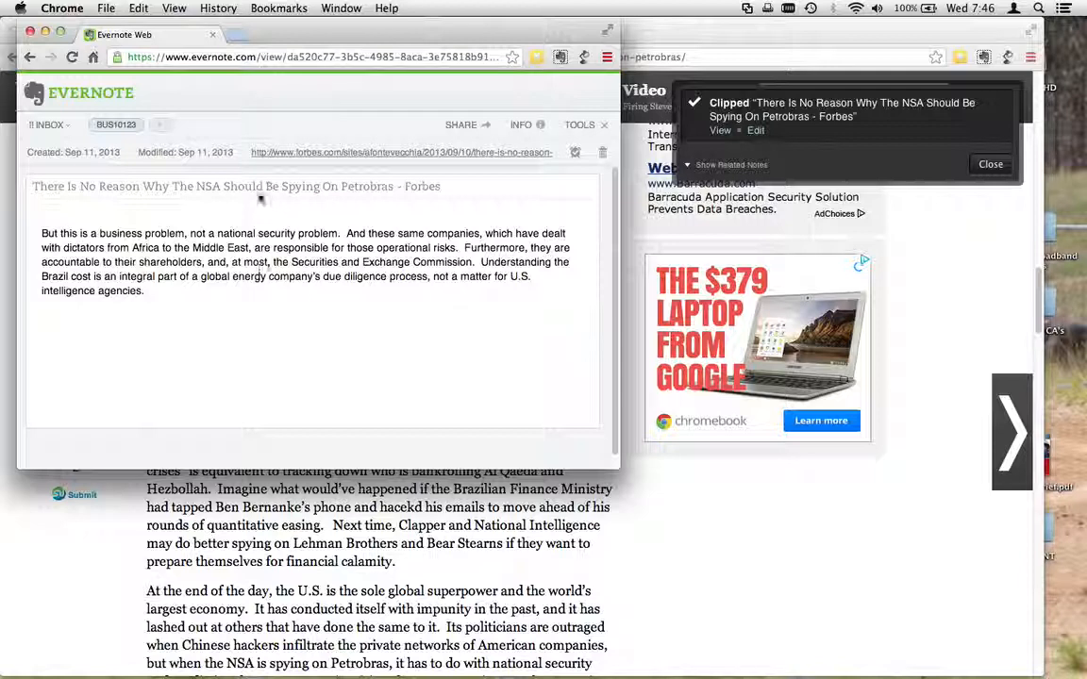
text(l)
click(30, 33)
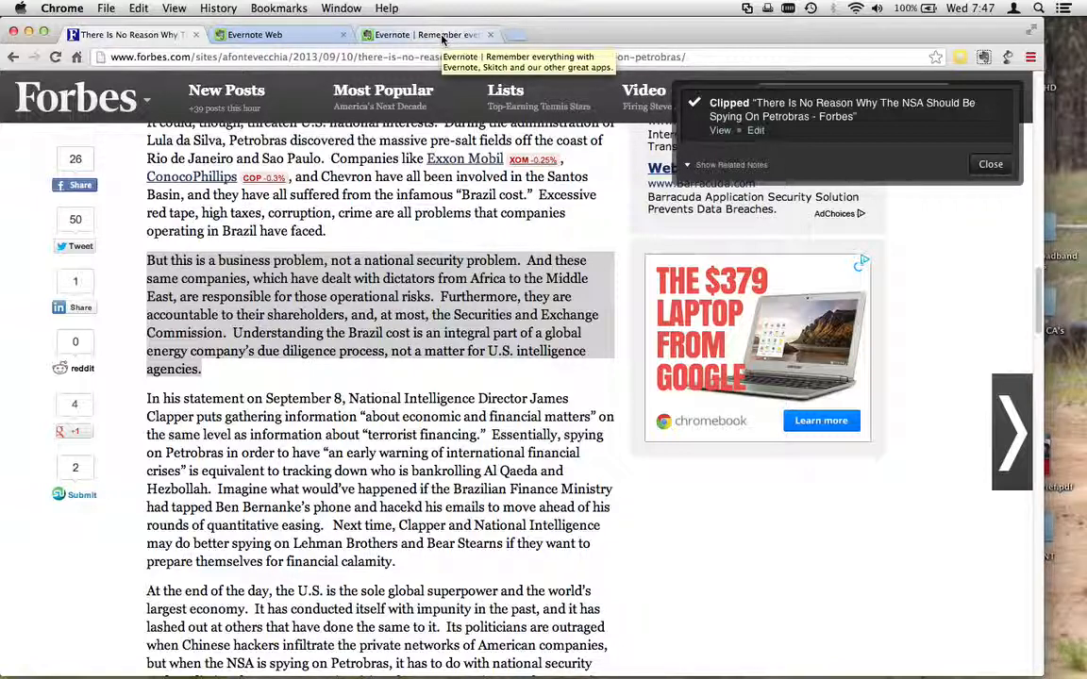
Open the Evernote Web Clipper product page on evernote.com and list the browser extensions it offers.
click(442, 35)
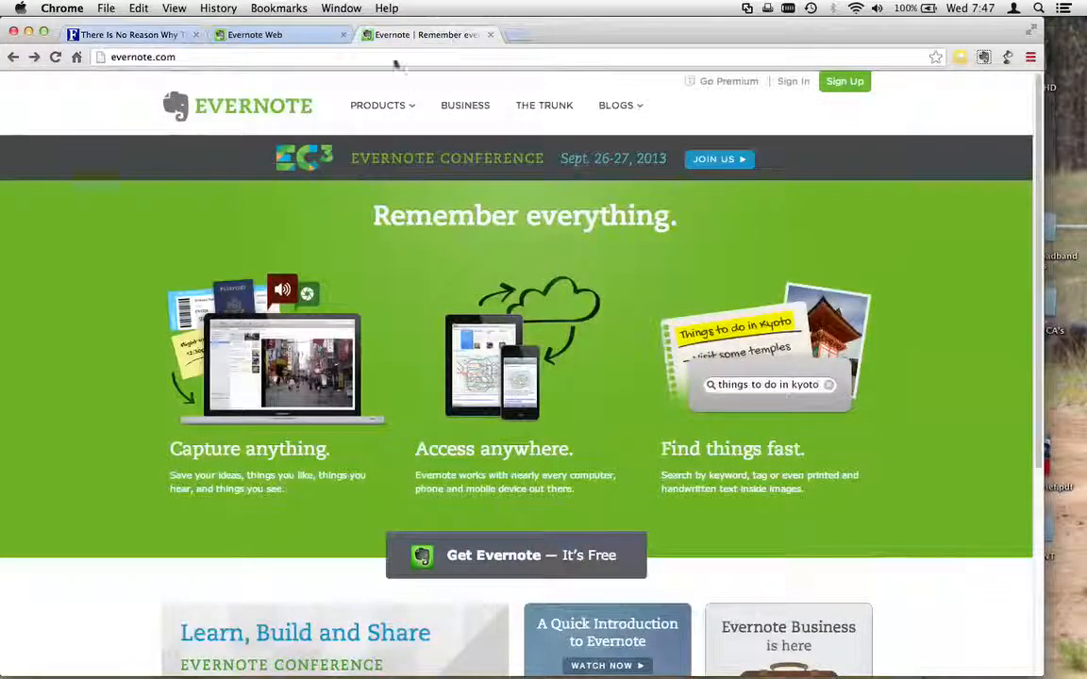
mouse_move(413, 109)
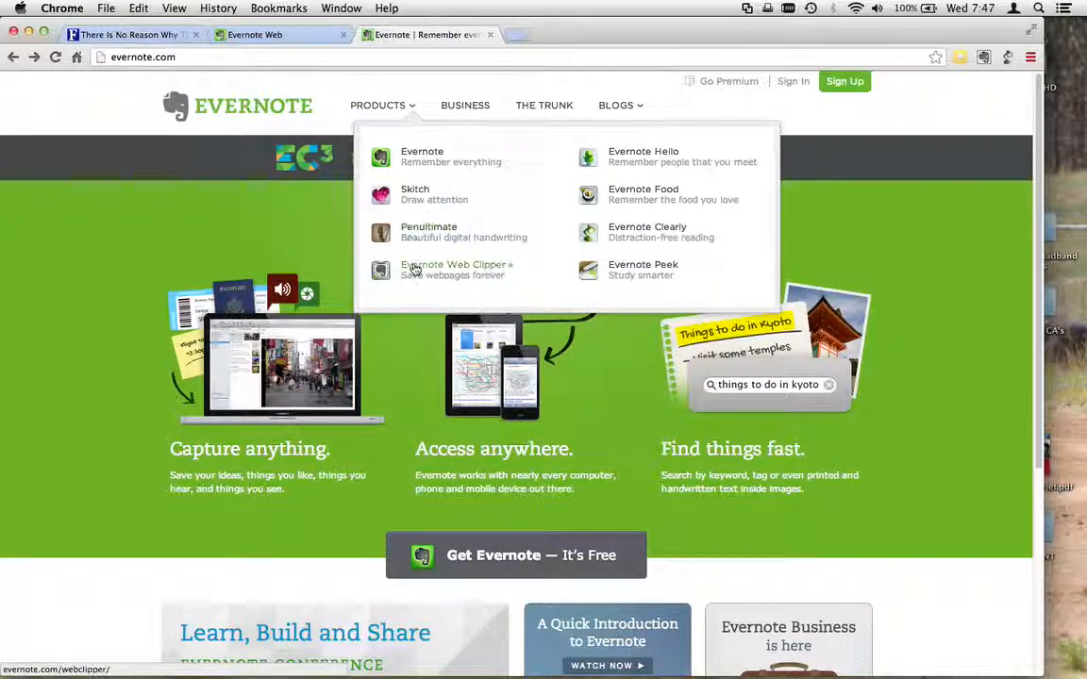
click(414, 270)
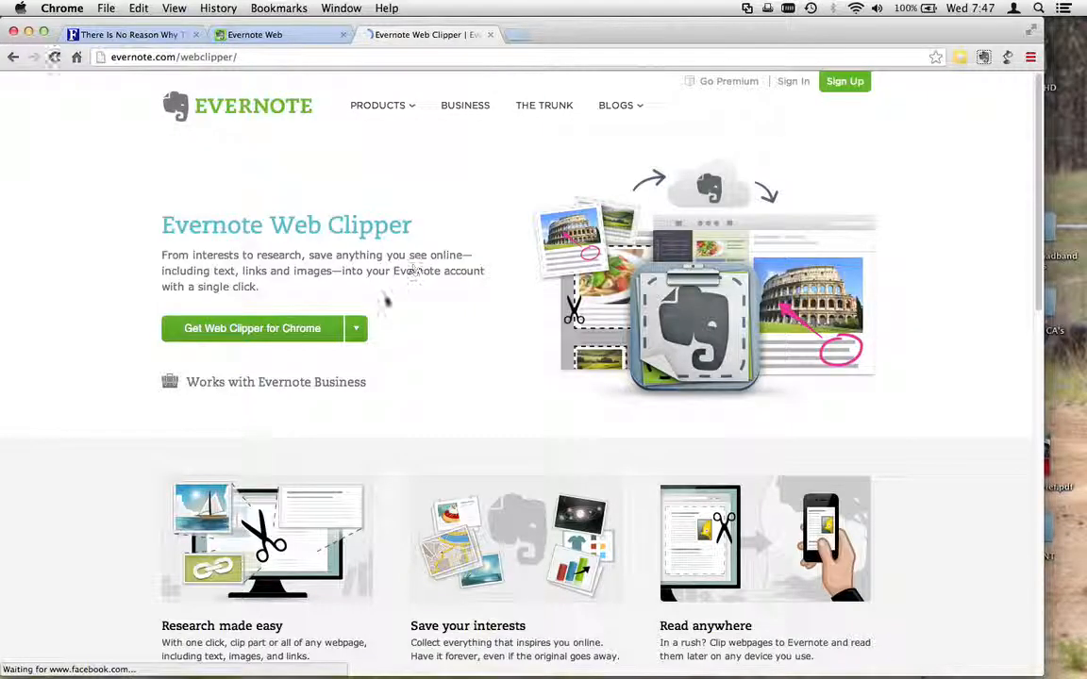
click(357, 335)
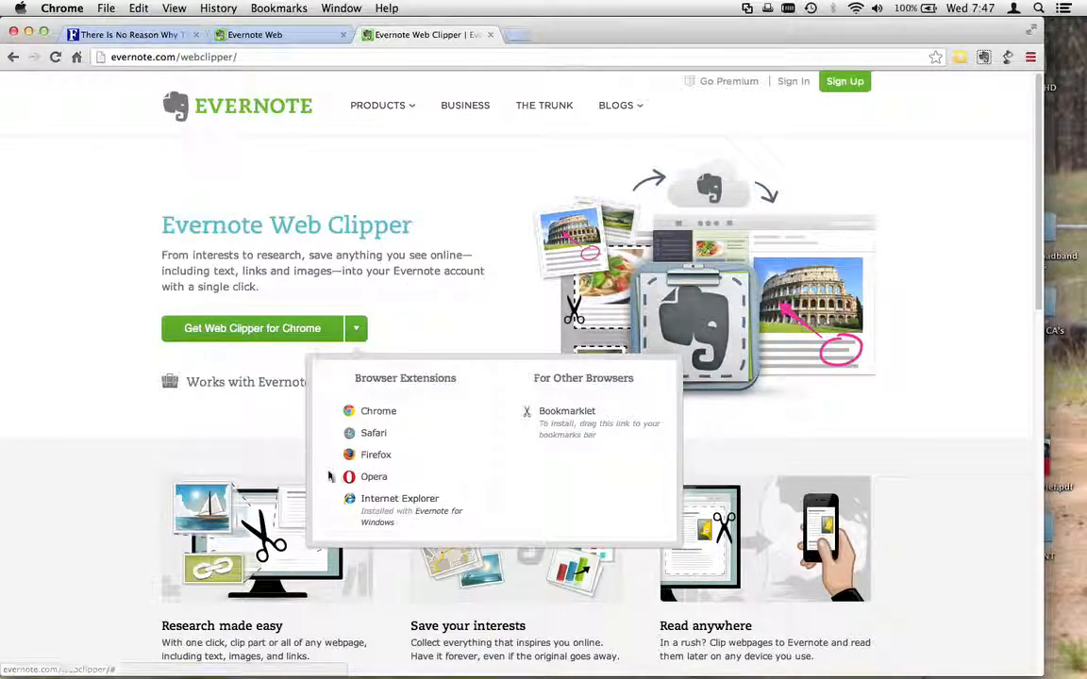